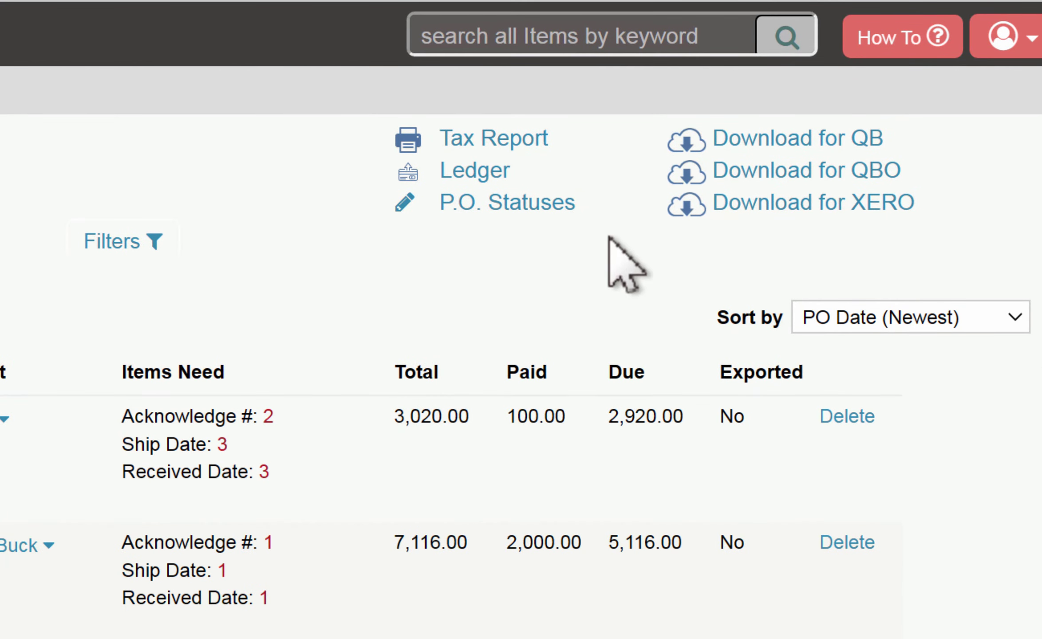
# Open the purchase orders download page for QB and review the Exported and Item columns of the listed orders
pyautogui.click(29, 259)
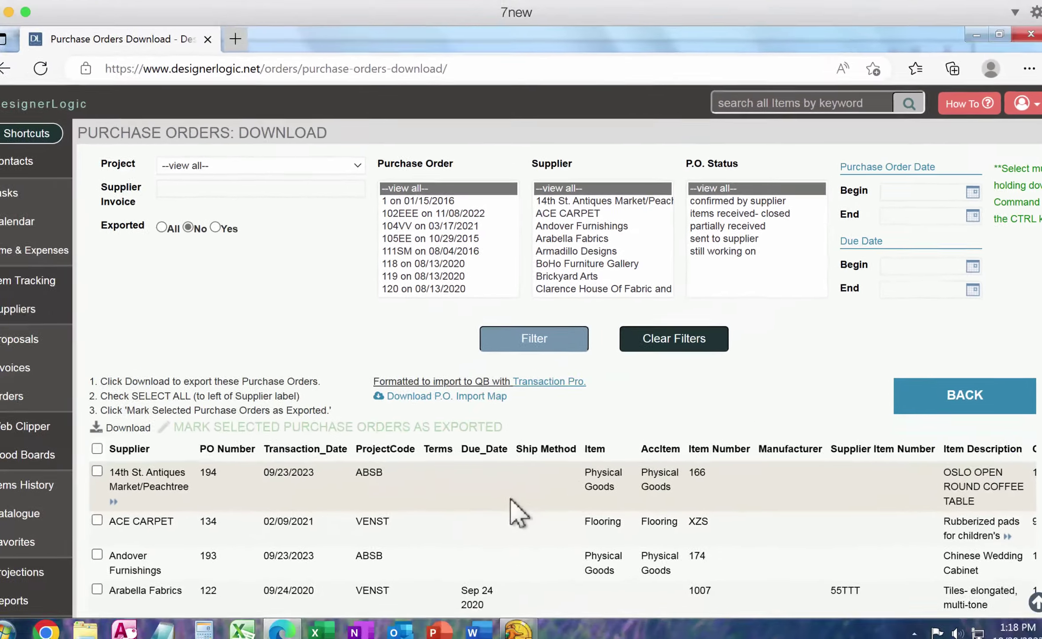
pyautogui.scroll(-5, 520, 506)
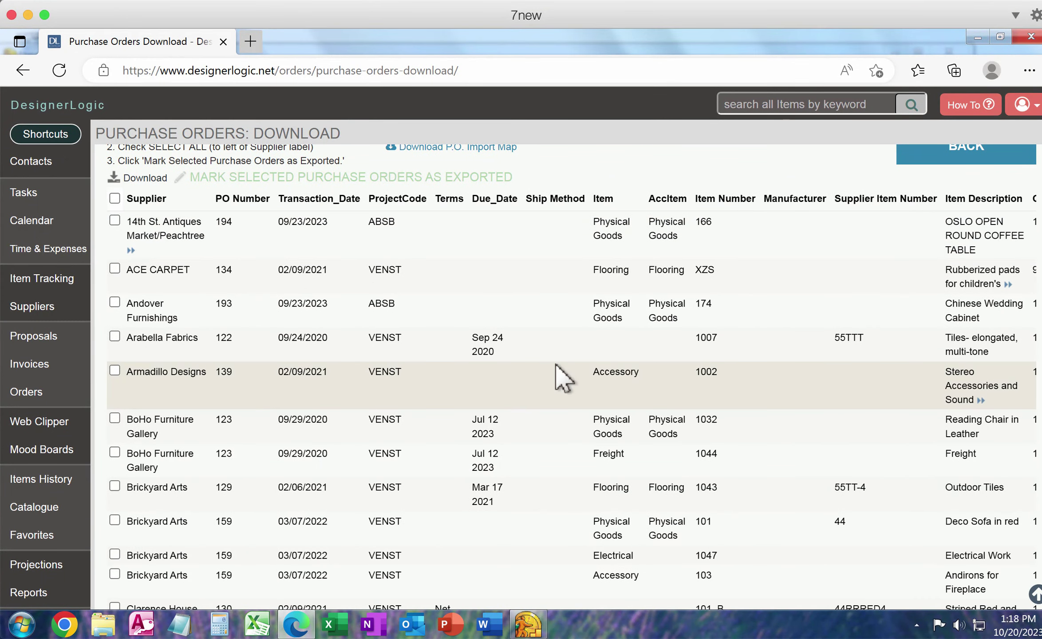
pyautogui.scroll(3, 560, 333)
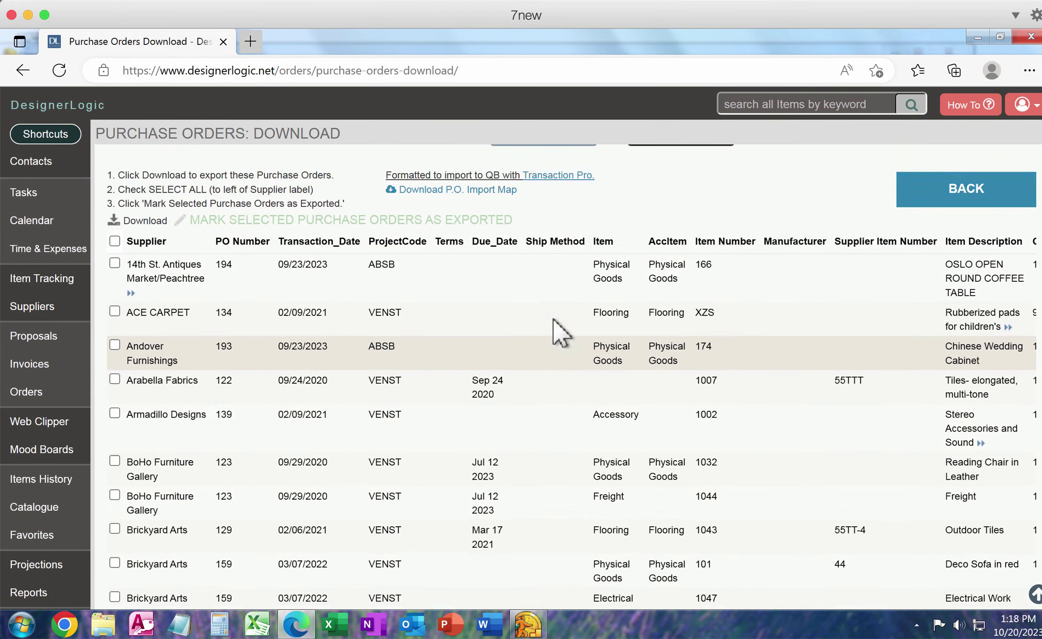
pyautogui.hscroll(3, 711, 384)
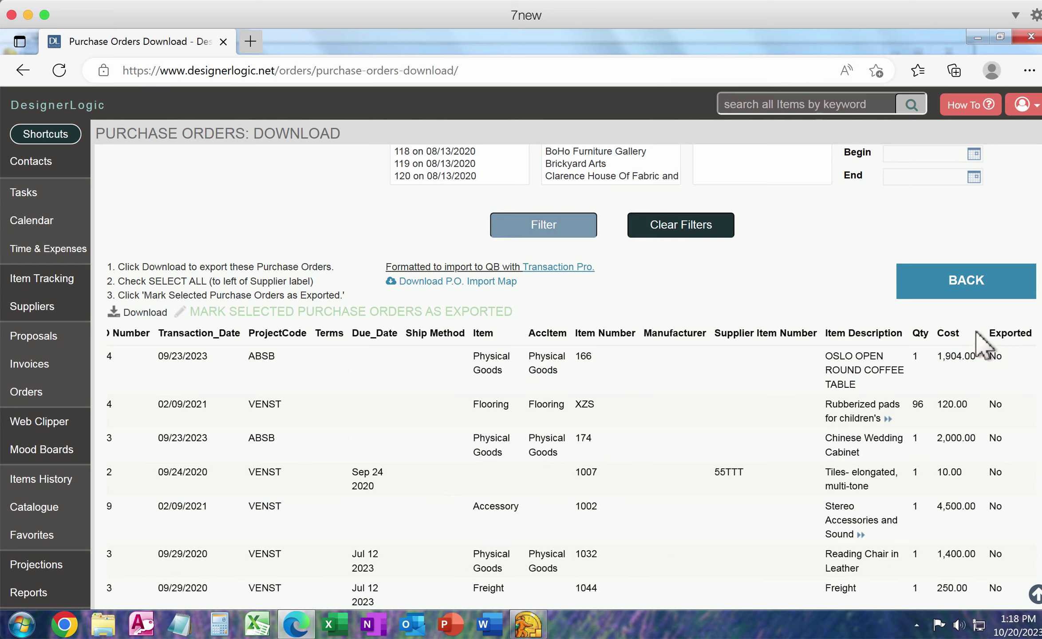
pyautogui.moveTo(989, 333); pyautogui.dragTo(1026, 334)
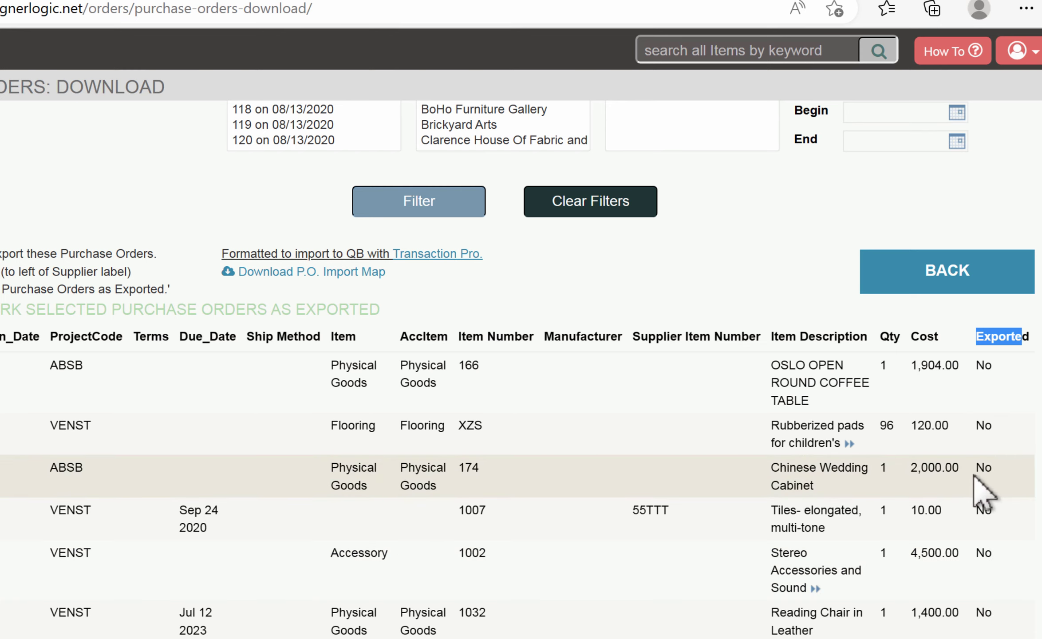
pyautogui.hscroll(-3, 754, 488)
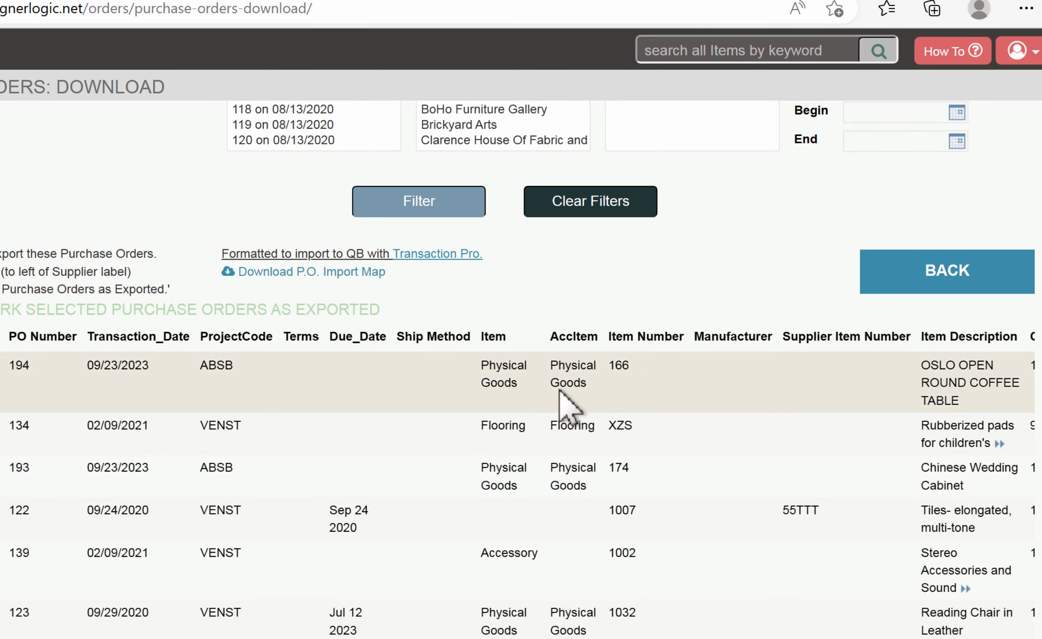
pyautogui.moveTo(481, 365); pyautogui.dragTo(511, 380)
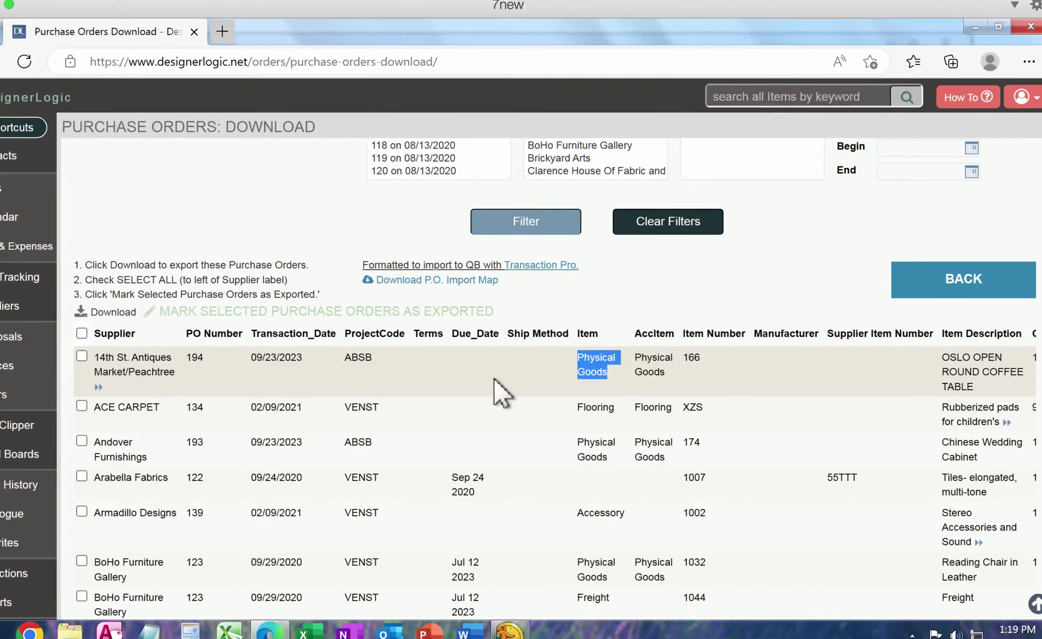
pyautogui.click(383, 392)
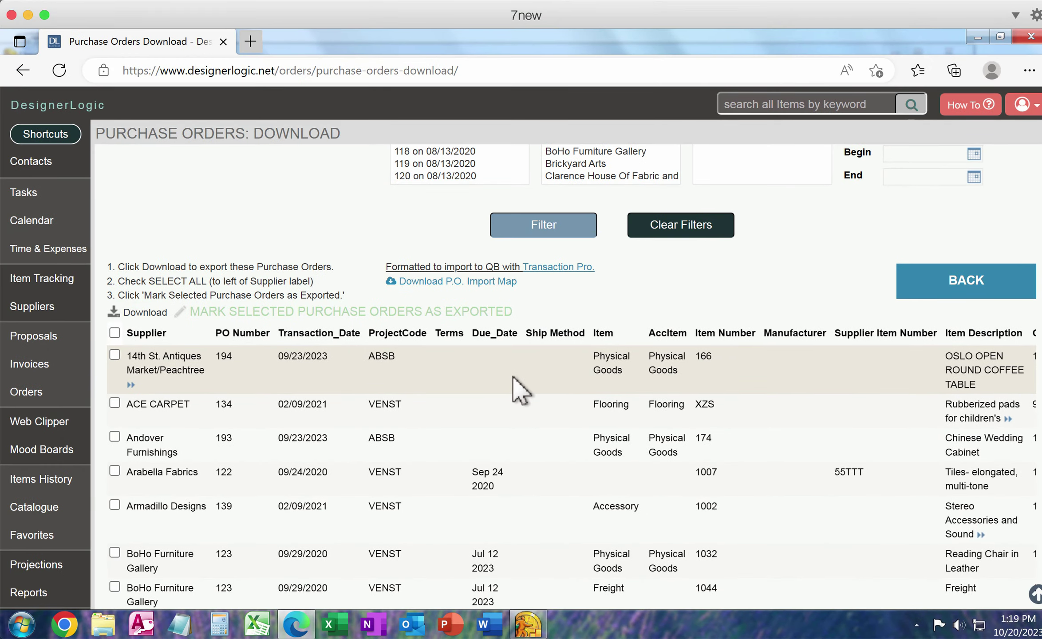
# Filter the download list to the purchase order dated 10/20/2023
pyautogui.scroll(3, 622, 432)
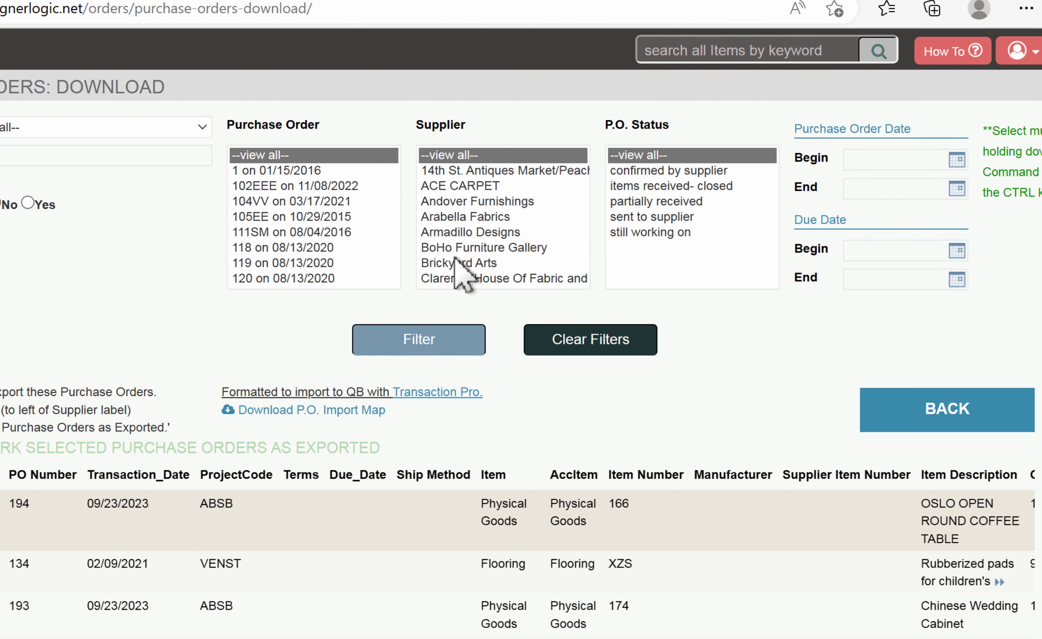
pyautogui.scroll(-3, 334, 213)
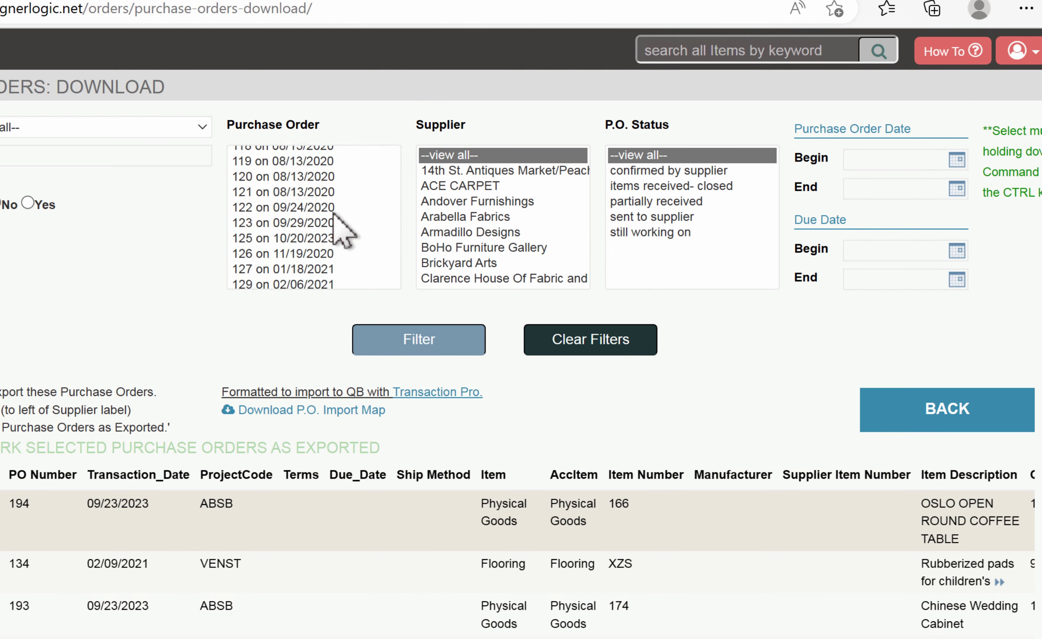
pyautogui.click(262, 238)
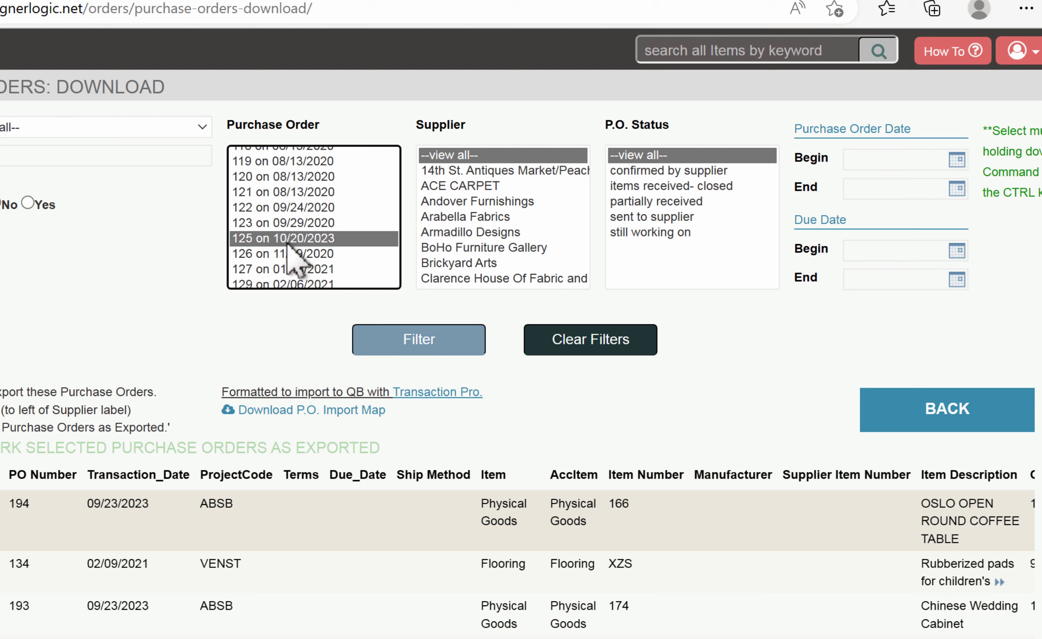
pyautogui.click(413, 340)
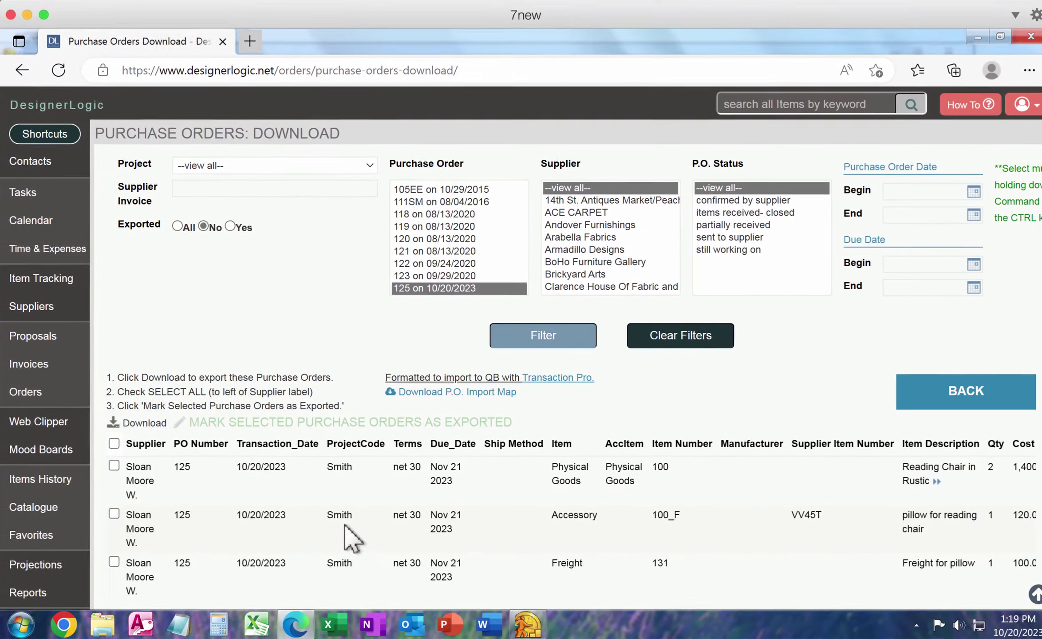
# Download the filtered purchase order and mark all of its records as exported
pyautogui.scroll(-1, 172, 590)
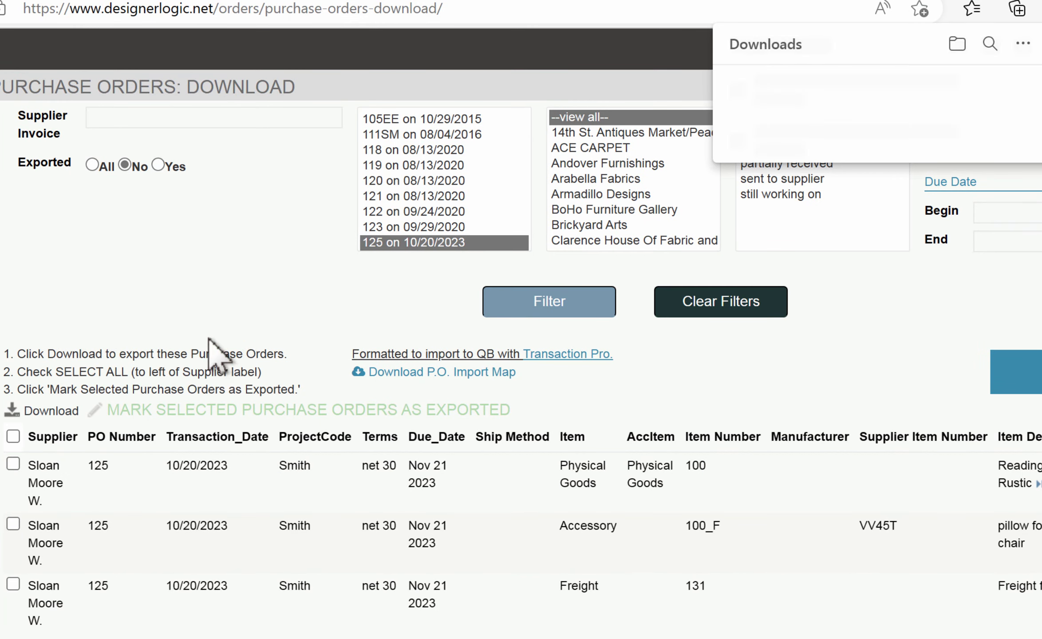
pyautogui.click(13, 437)
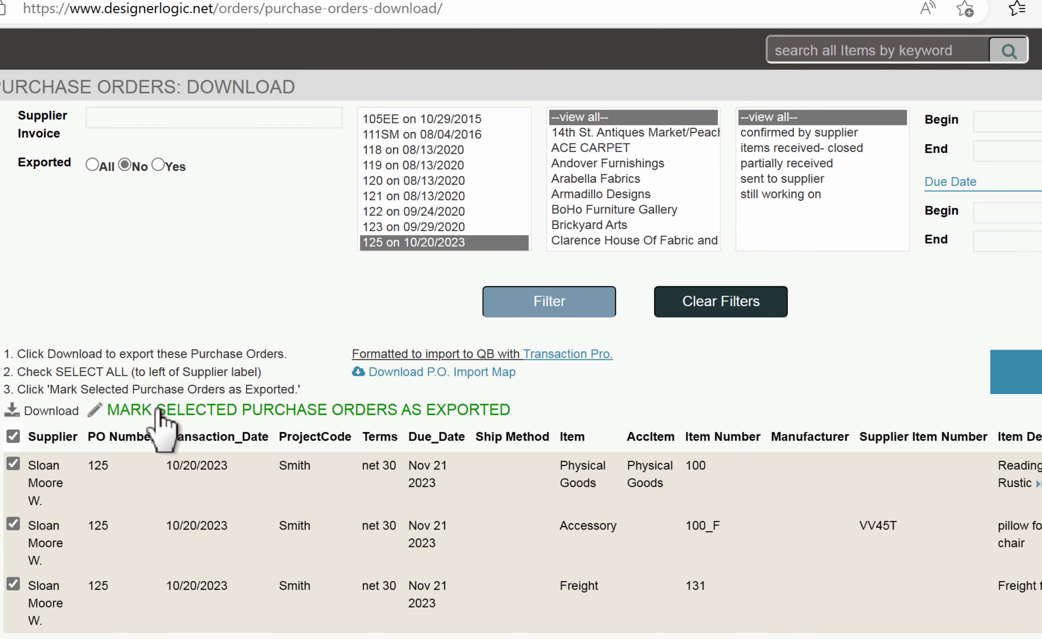
pyautogui.click(410, 406)
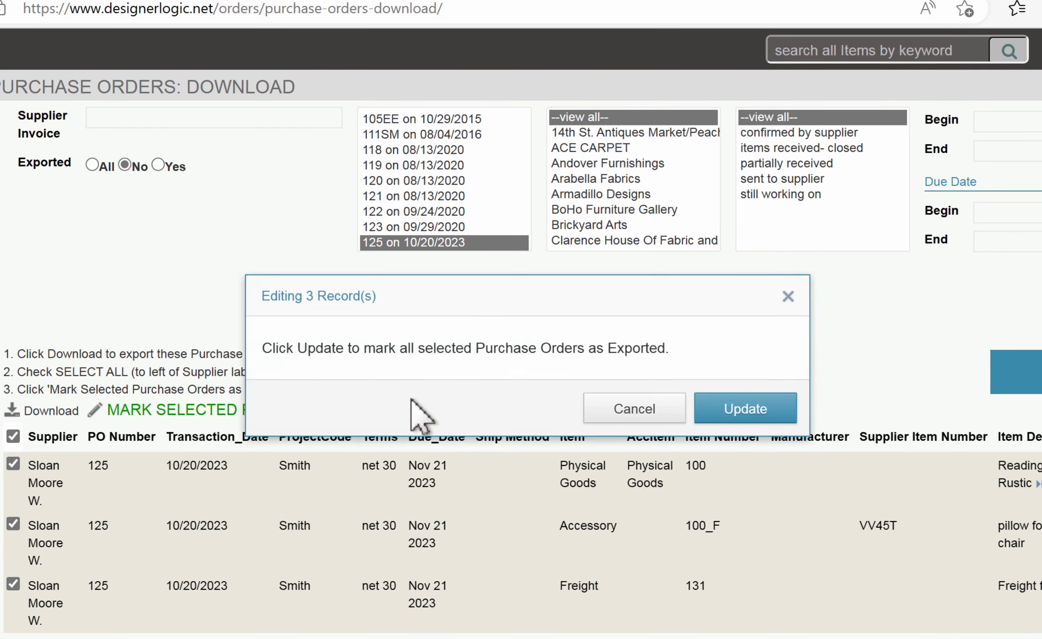
pyautogui.click(730, 415)
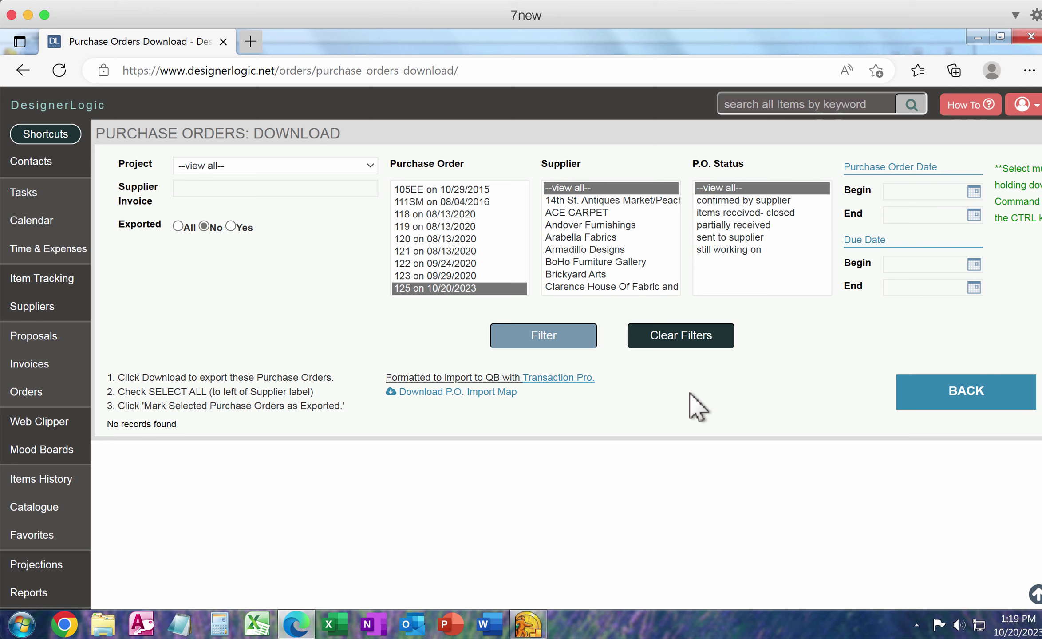
# Switch to QuickBooks Pro 2008 and launch Transaction Pro Importer 5.0
pyautogui.click(531, 617)
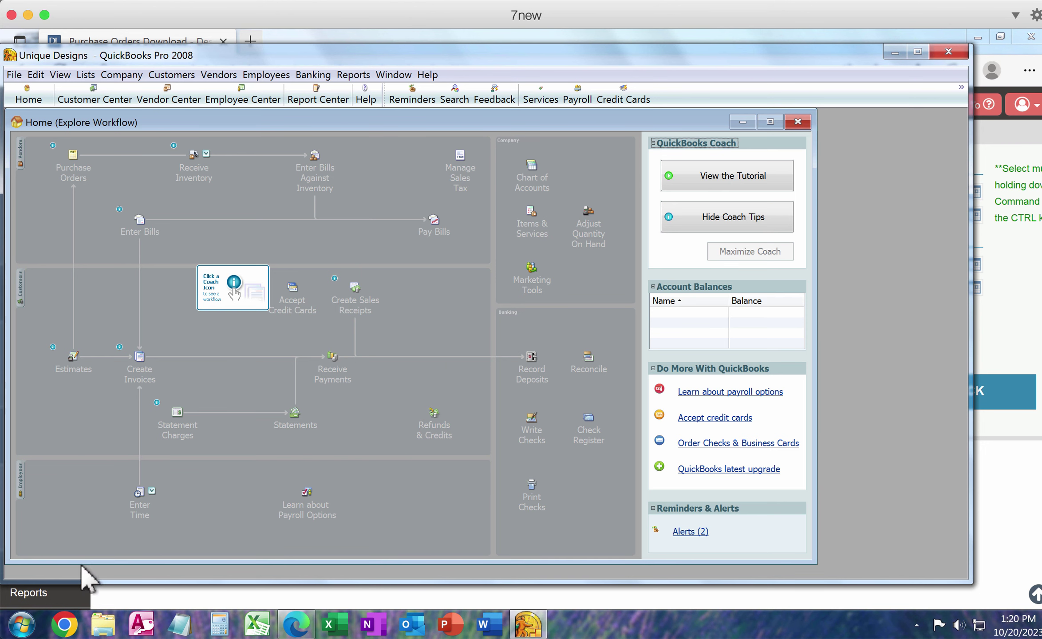
pyautogui.click(21, 624)
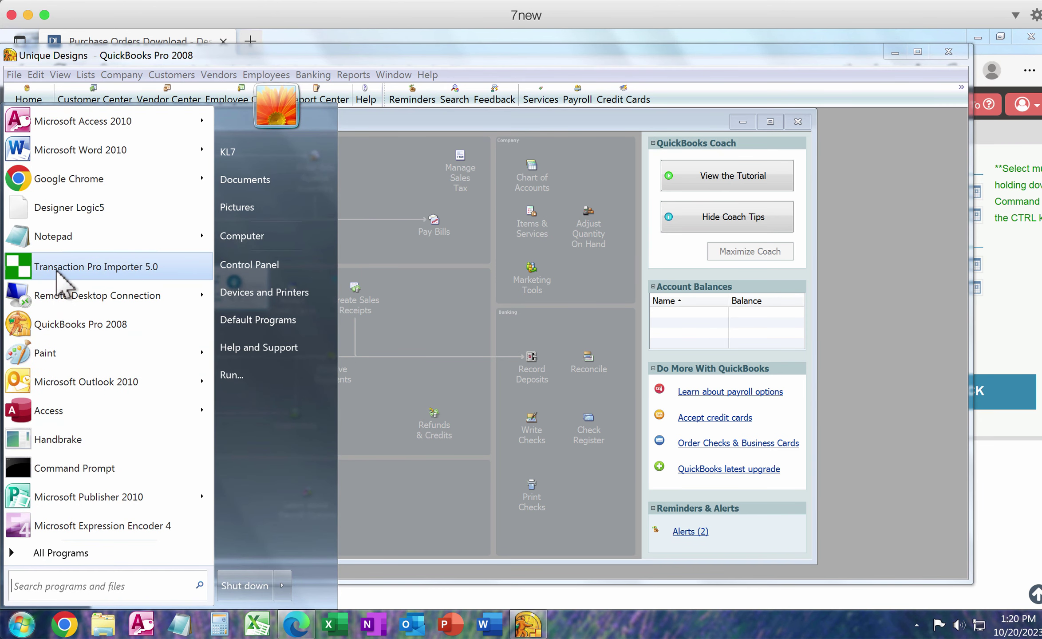
pyautogui.click(82, 271)
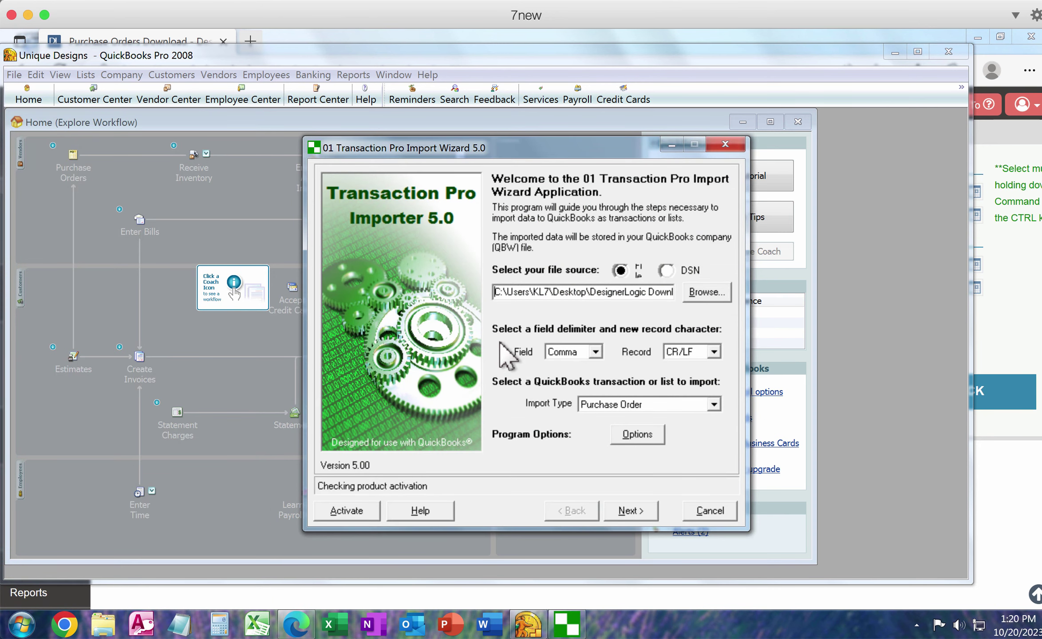
# Choose the DesignerLogic Purchase Orders Export file from DesignerLogic Downloads as the source, with Purchase Order as the import type
pyautogui.click(706, 292)
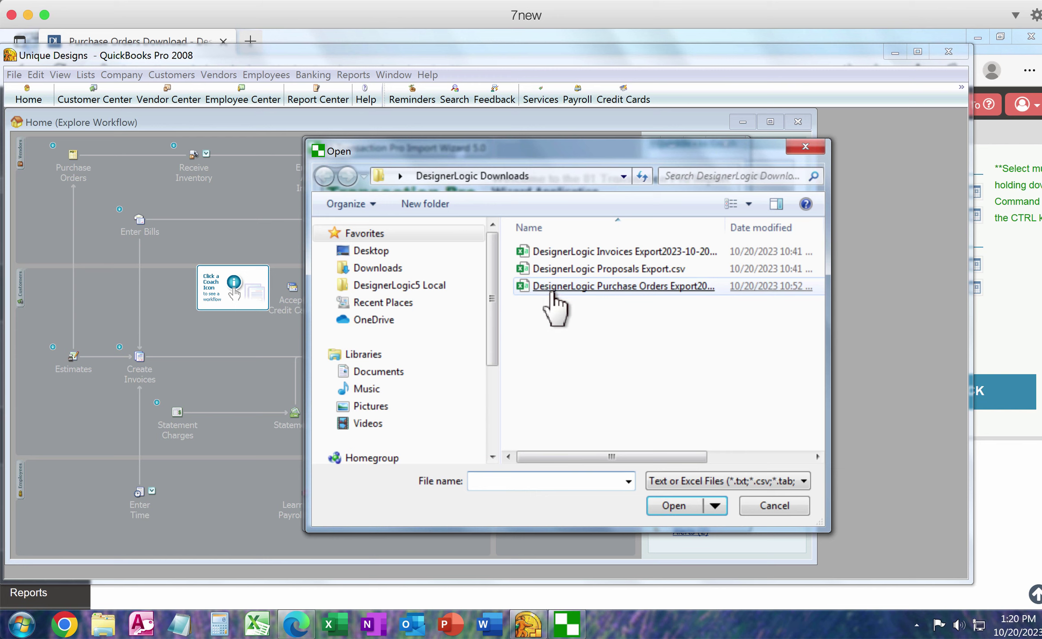
pyautogui.doubleClick(639, 287)
pyautogui.click(715, 406)
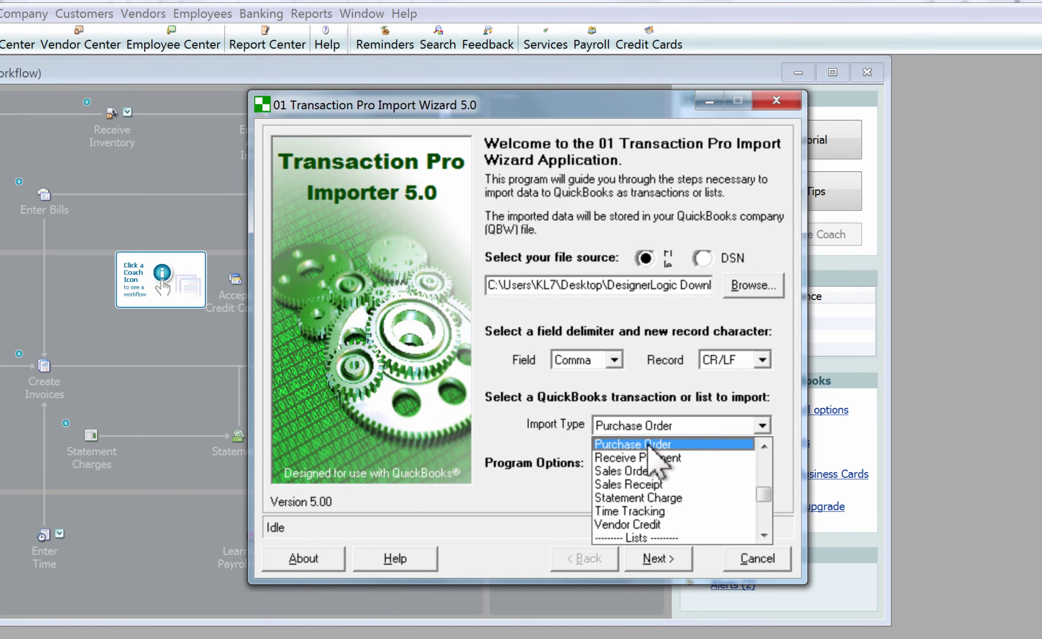
pyautogui.click(631, 444)
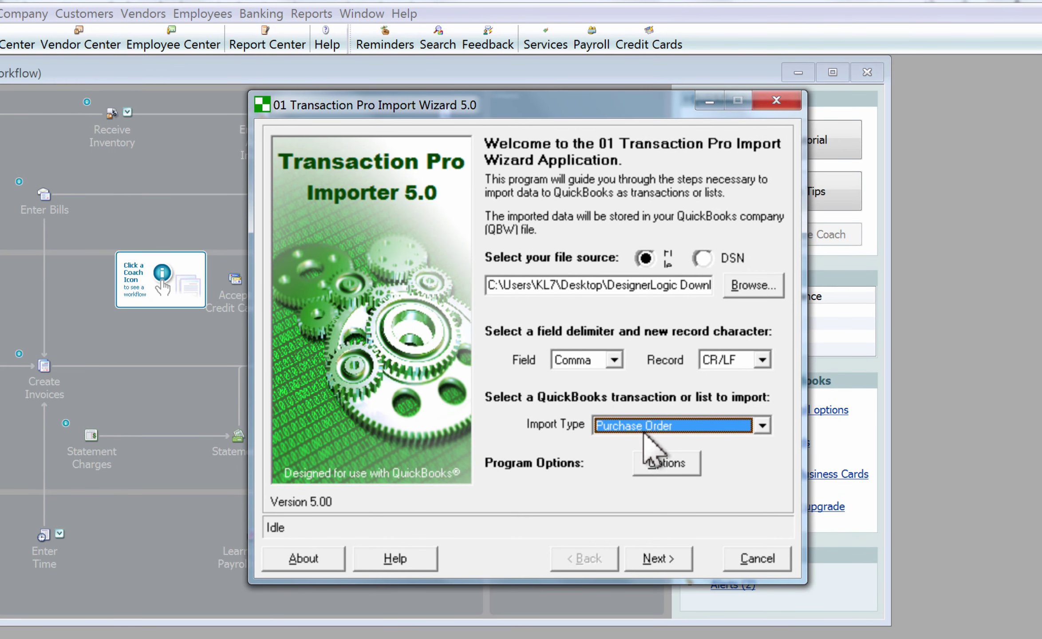
# Review the importer's basic program options and the available import types without changing anything
pyautogui.click(670, 469)
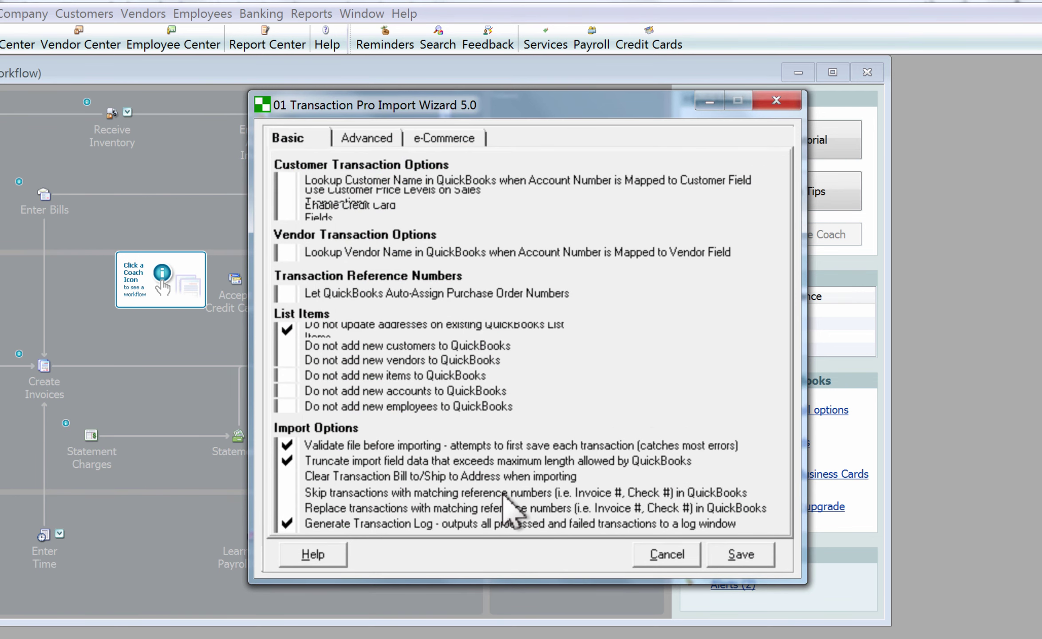
pyautogui.click(667, 556)
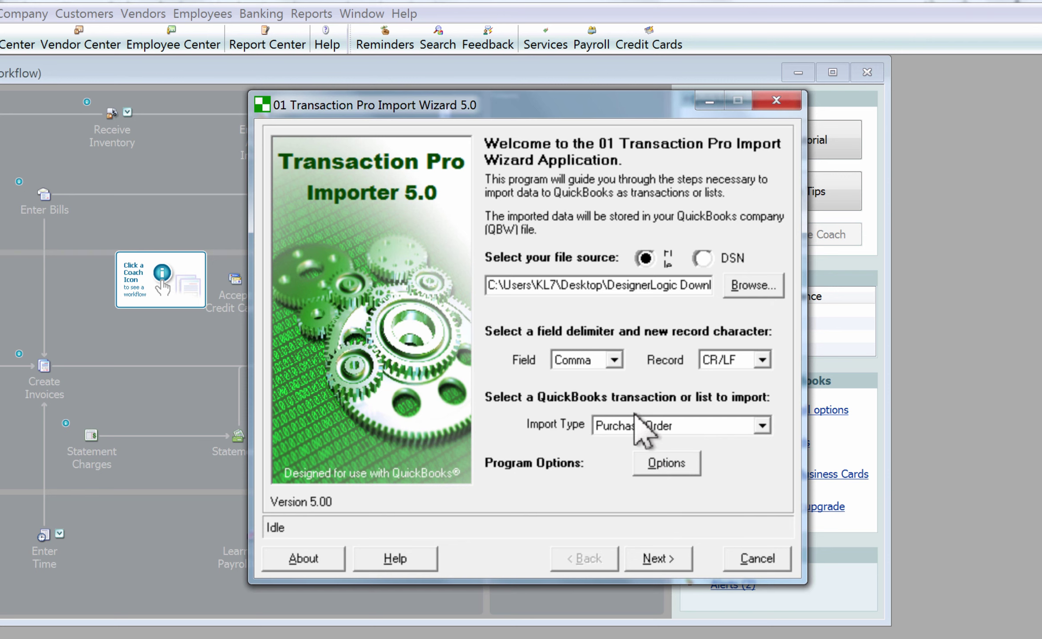
pyautogui.click(762, 425)
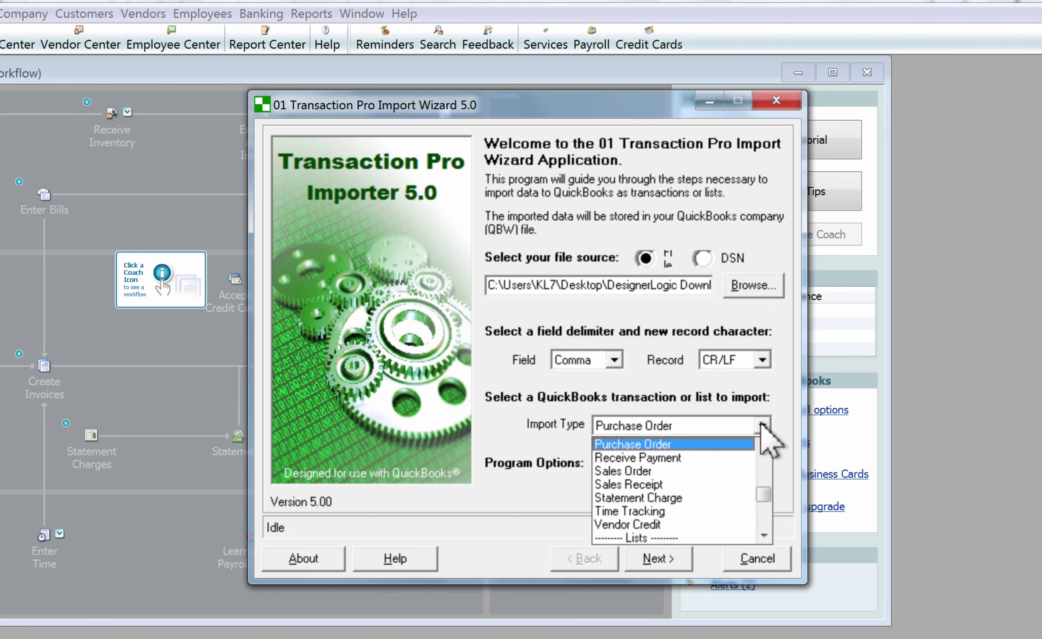
pyautogui.click(763, 425)
# Advance the import past the file contents to field mapping, and download the P.O. Import Map from DesignerLogic in the browser
pyautogui.click(659, 559)
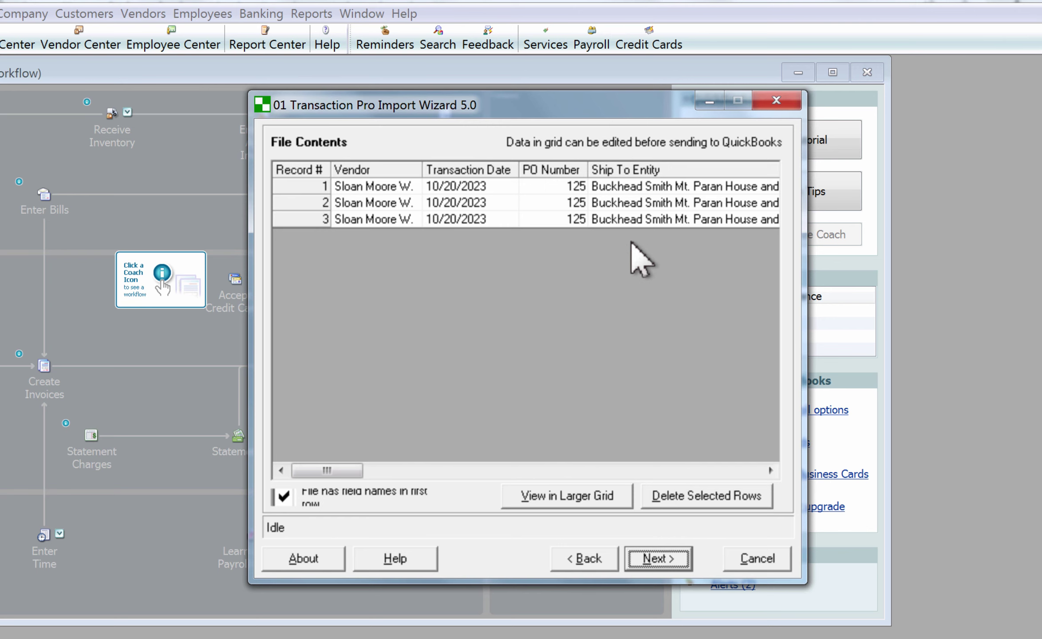
pyautogui.click(659, 558)
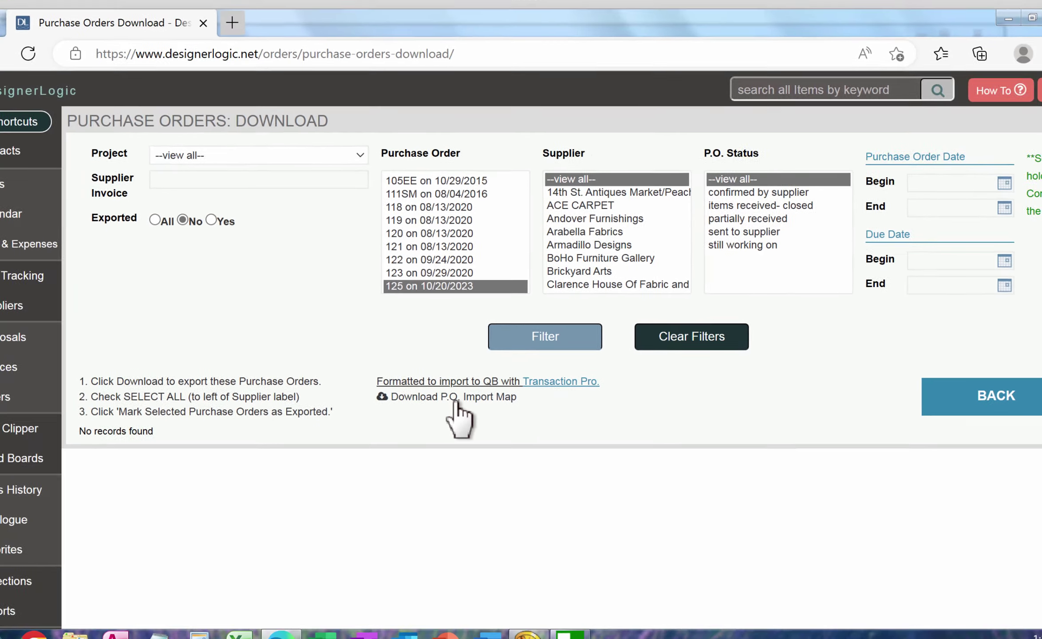
pyautogui.click(446, 413)
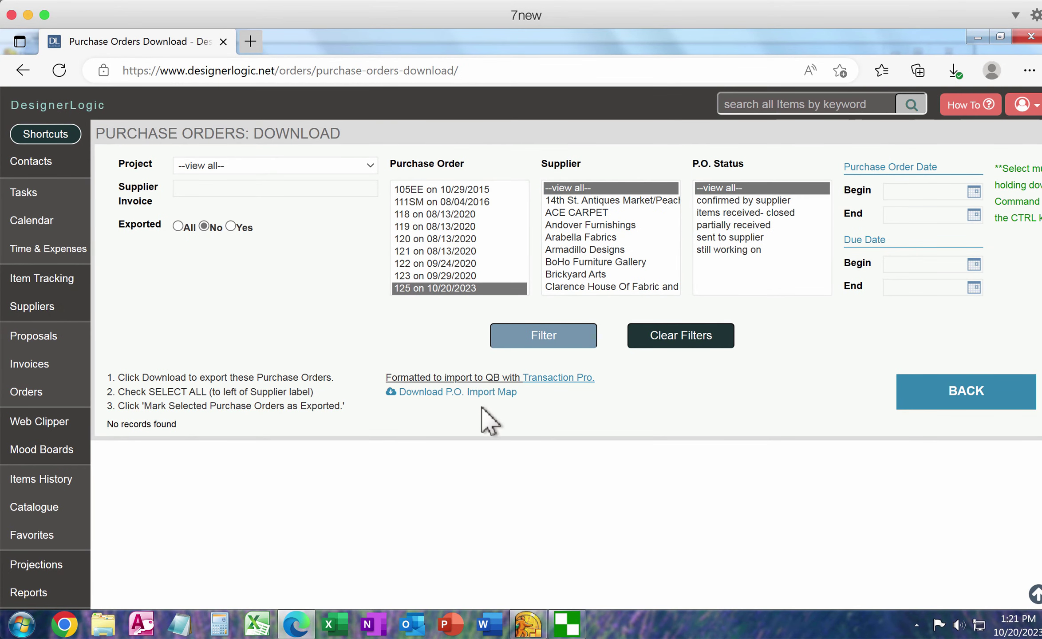
# Return to Transaction Pro Importer, load QB Purchase Order Map.dat as the field map and proceed to the mapped data
pyautogui.click(566, 623)
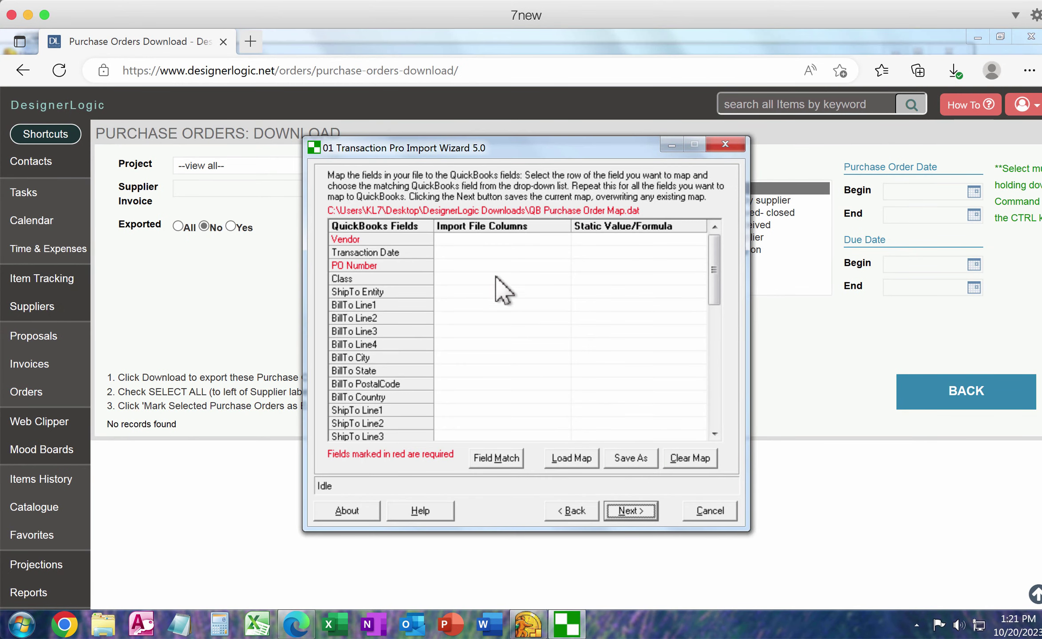
pyautogui.click(577, 462)
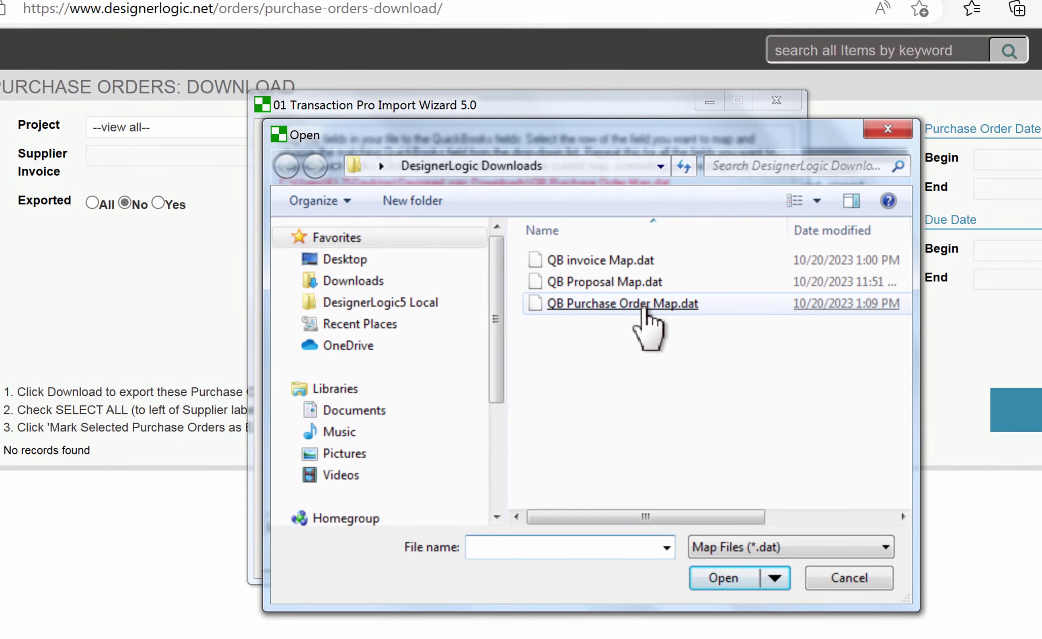
pyautogui.doubleClick(624, 304)
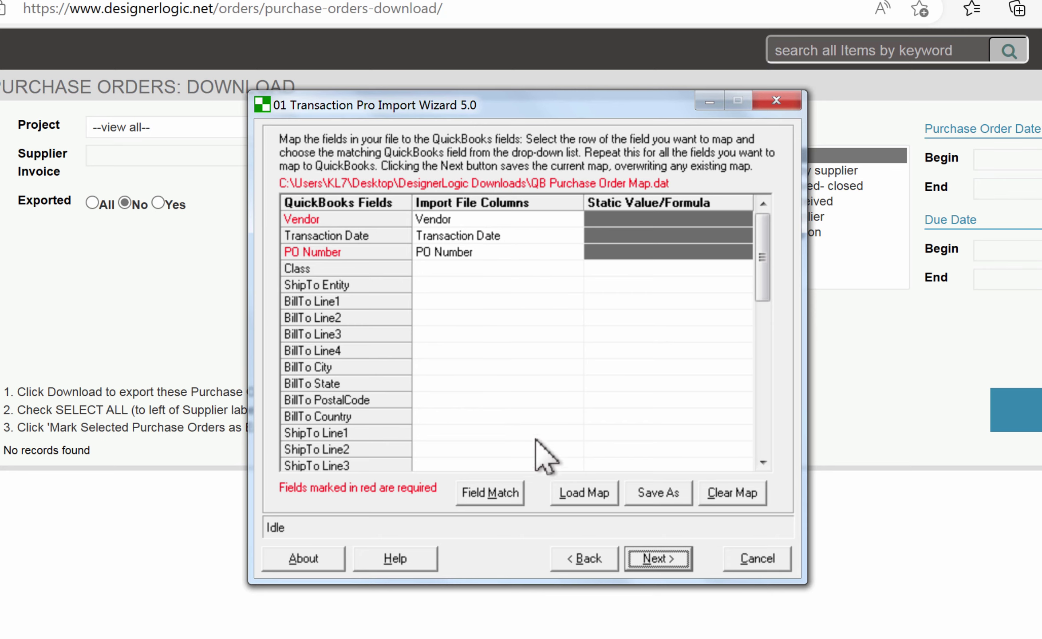
pyautogui.click(659, 560)
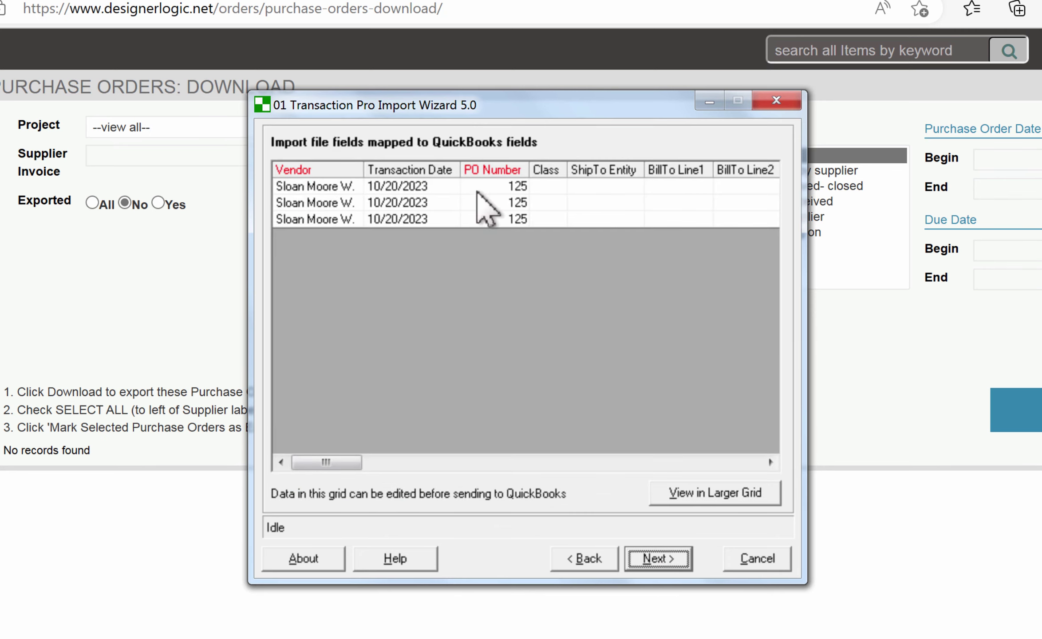
# Proceed to the item settings, choose Cost of Goods as the item account, and transfer the purchase orders to QuickBooks
pyautogui.click(659, 556)
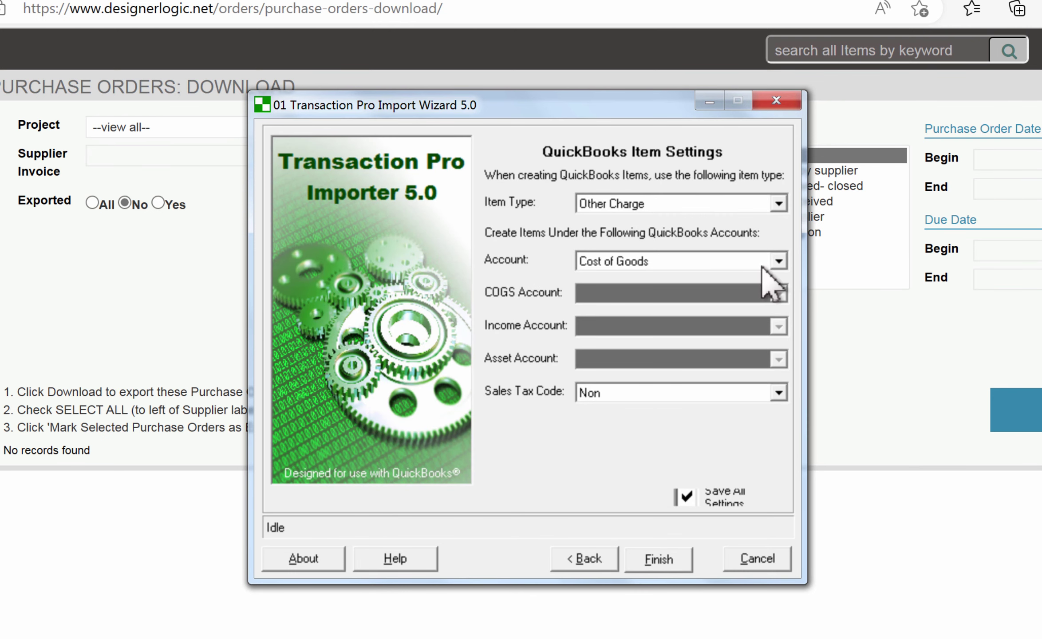
pyautogui.click(780, 262)
pyautogui.click(781, 274)
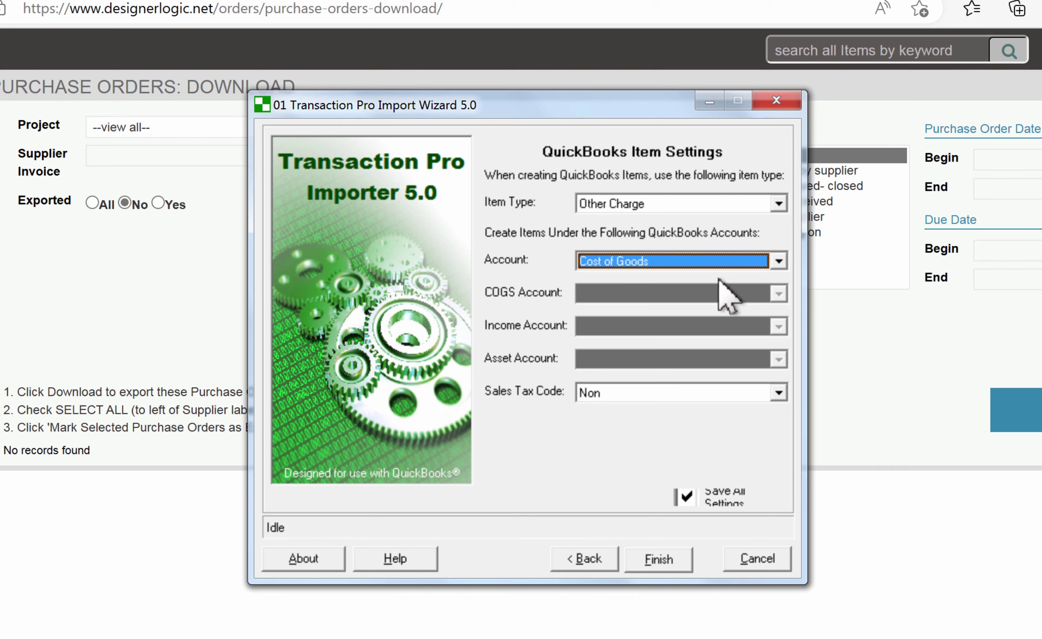
pyautogui.click(658, 557)
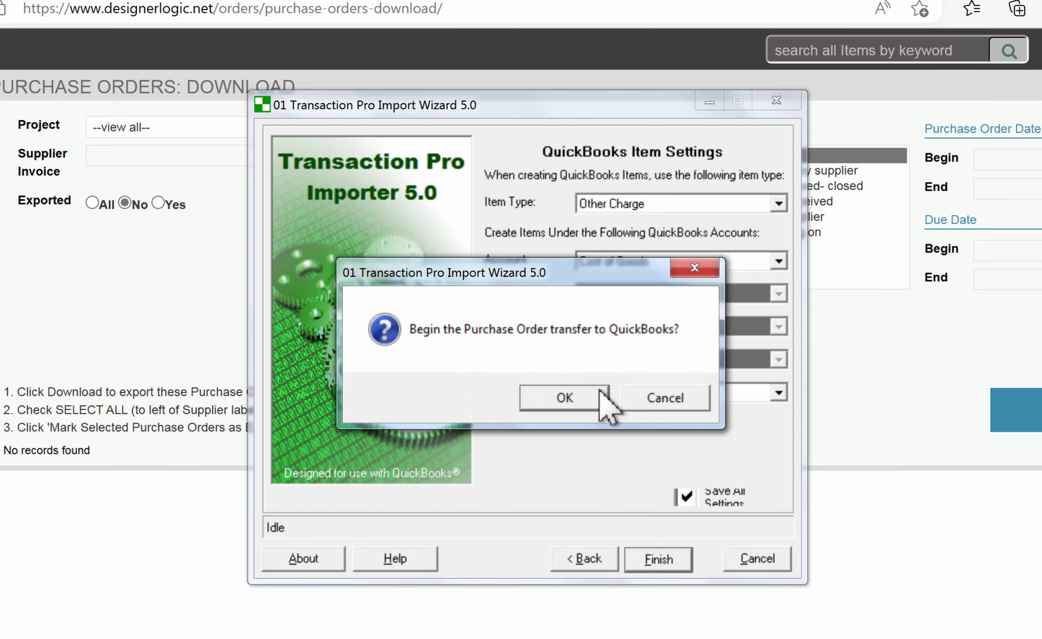
pyautogui.click(558, 399)
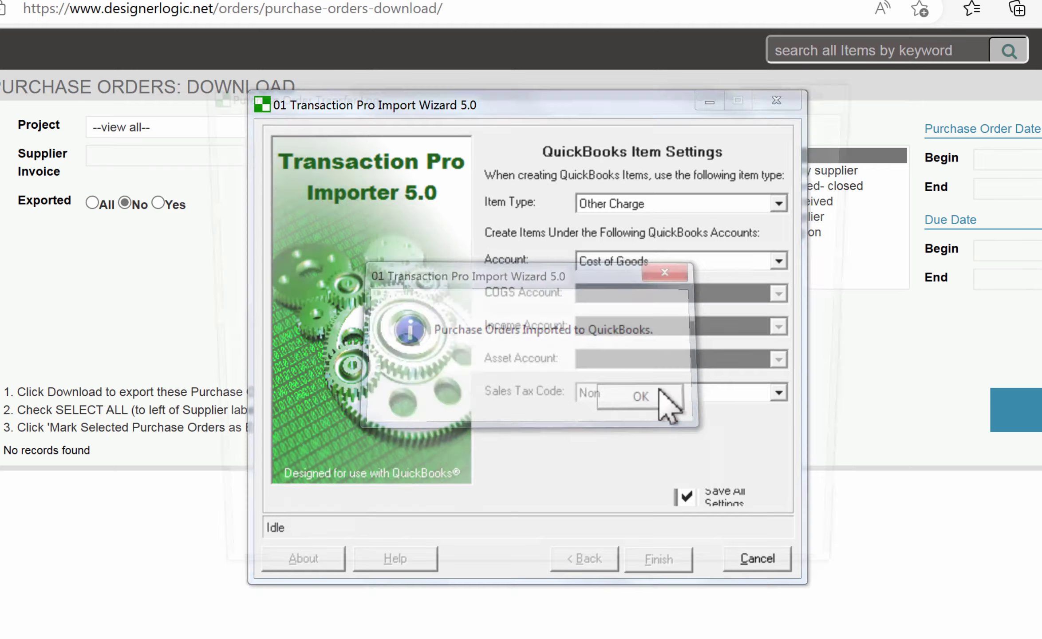
pyautogui.click(653, 392)
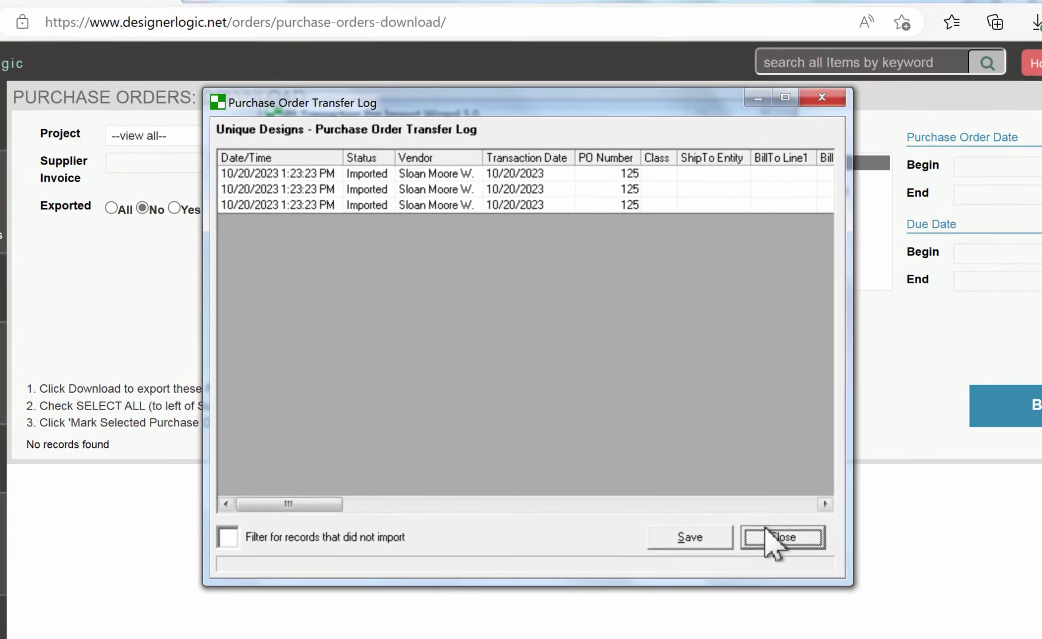
# Close the Purchase Order Transfer Log without saving it and exit the import wizard
pyautogui.click(790, 548)
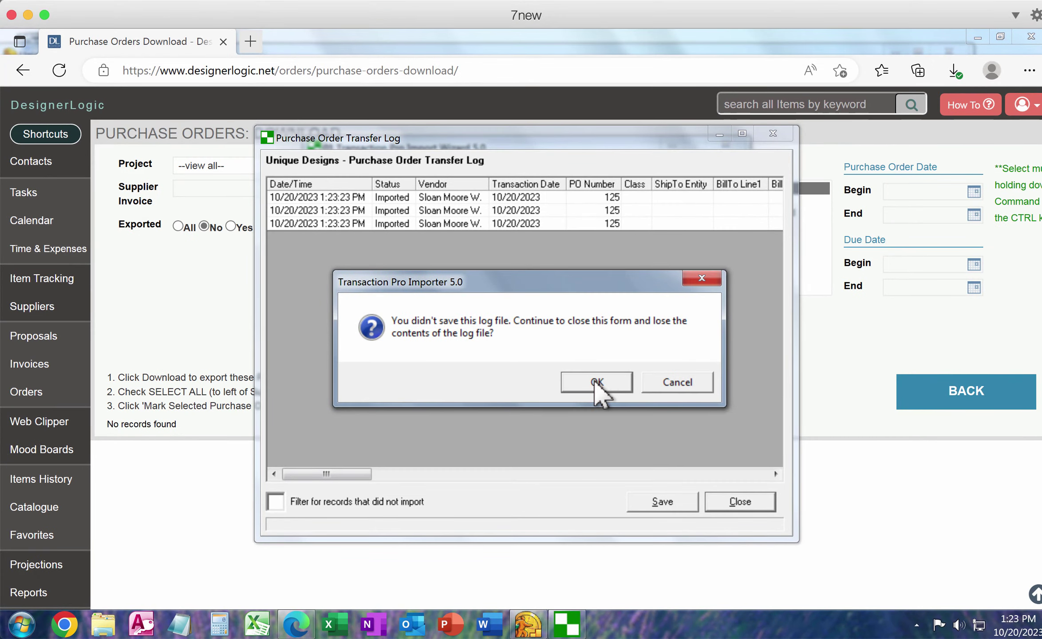
pyautogui.click(595, 381)
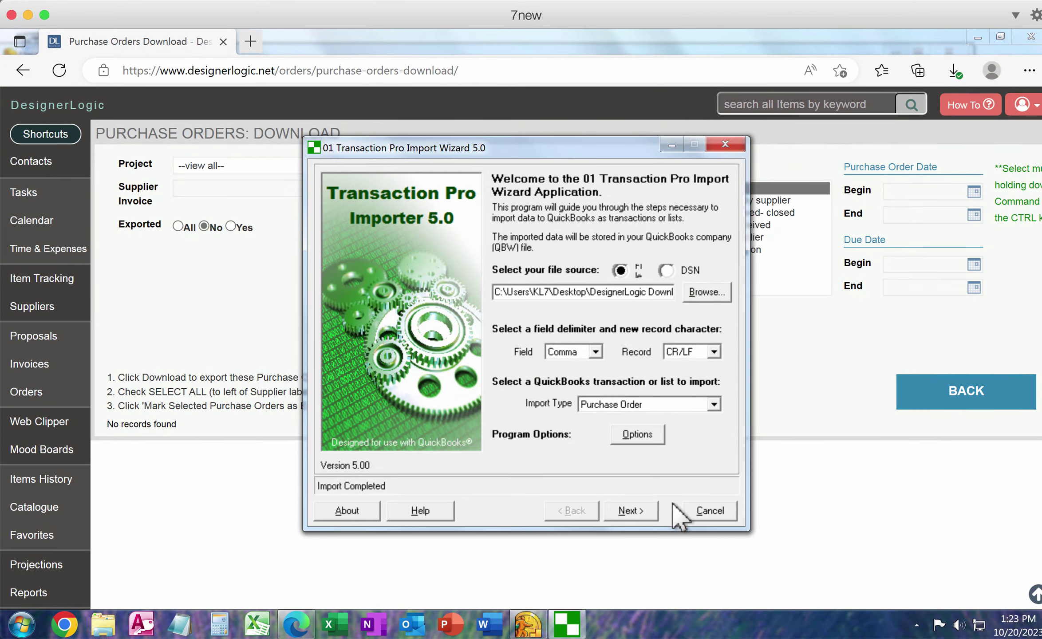
pyautogui.click(716, 510)
pyautogui.click(522, 383)
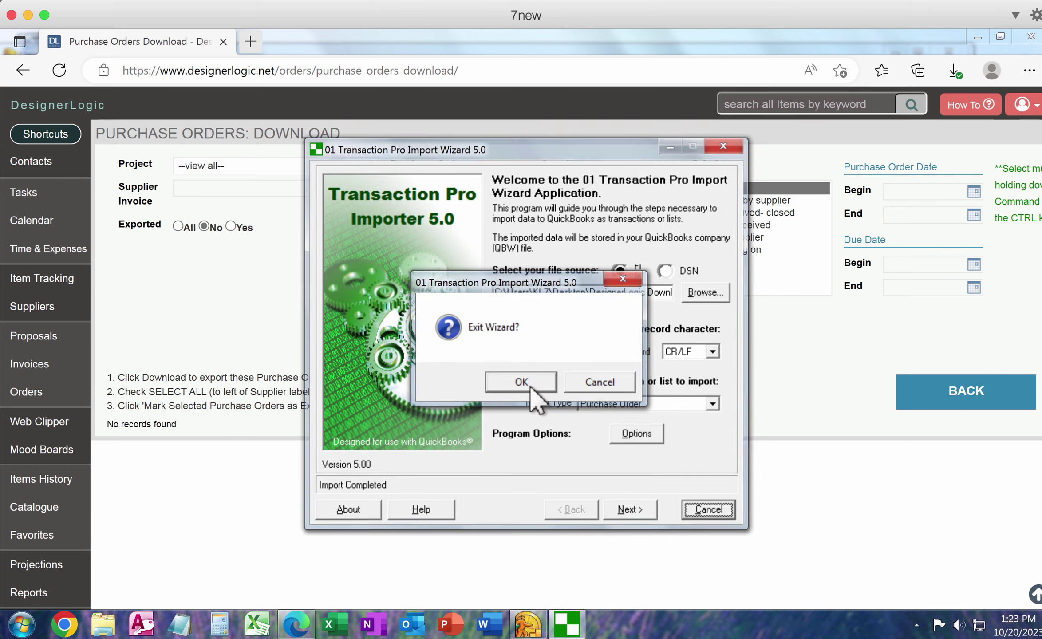
# Switch to QuickBooks Pro and open the purchase order dated 10/20/2023 from the Vendor Center's purchase order transactions
pyautogui.click(528, 624)
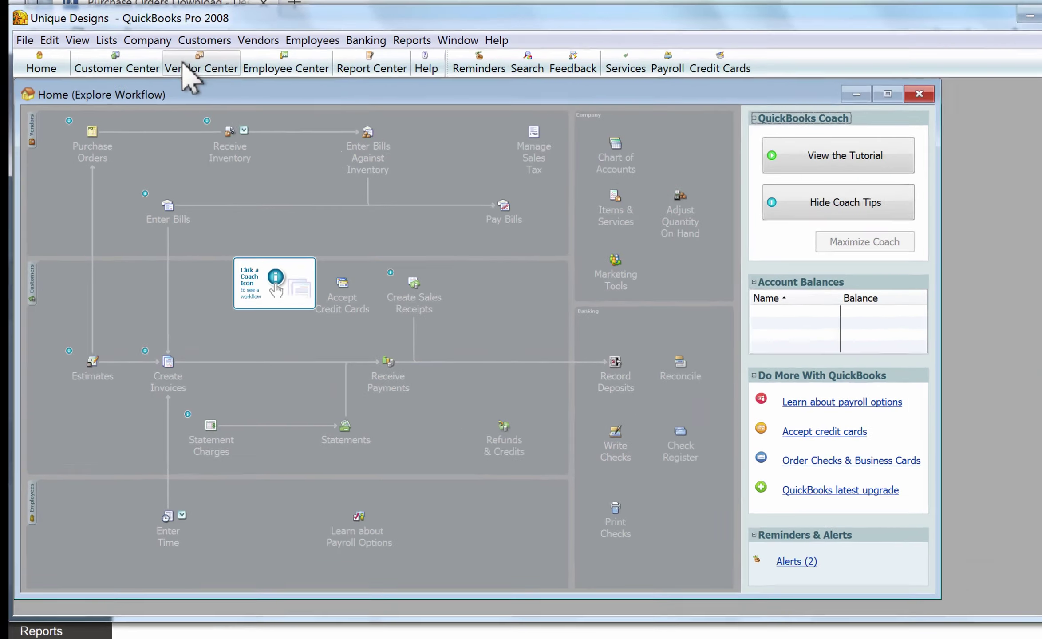
pyautogui.click(202, 97)
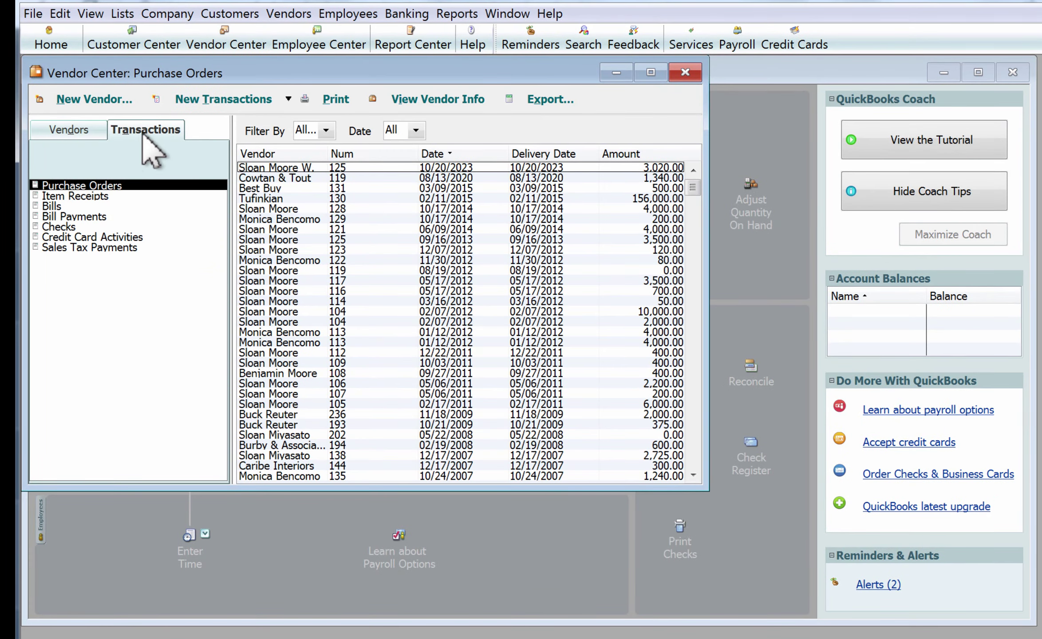
pyautogui.click(311, 168)
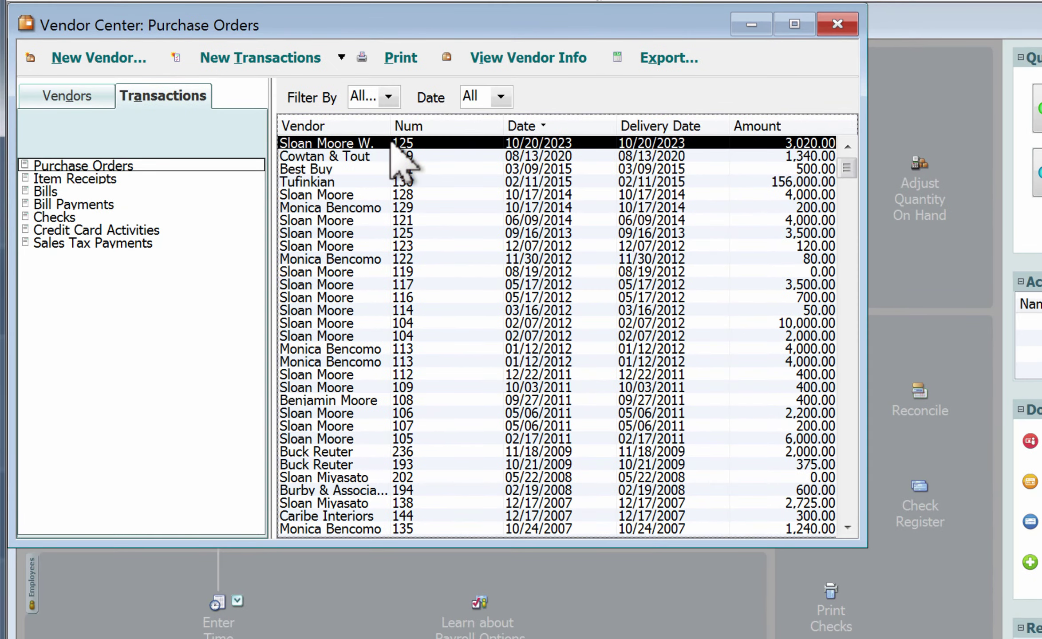
pyautogui.doubleClick(385, 144)
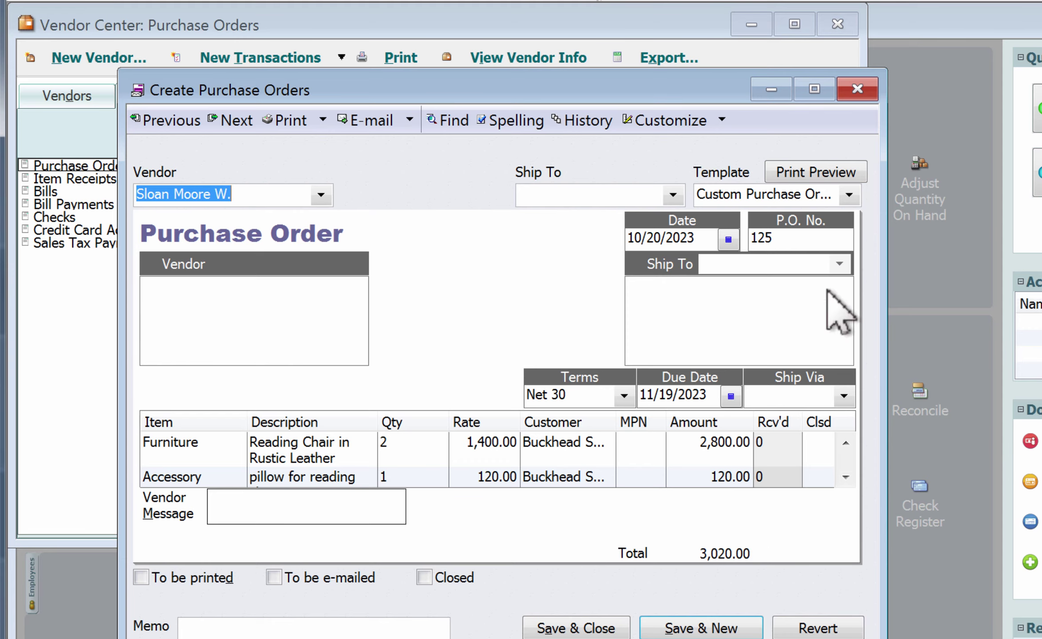
# Maximize the purchase order window and examine its imported line items, including the freight for the pillow
pyautogui.click(819, 90)
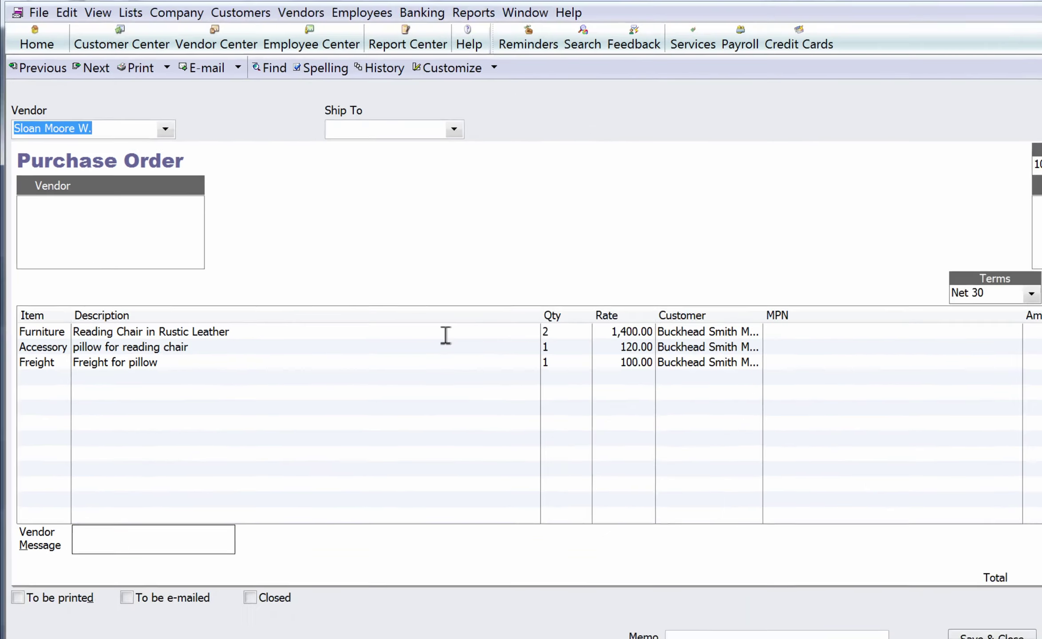
pyautogui.click(542, 347)
pyautogui.click(334, 348)
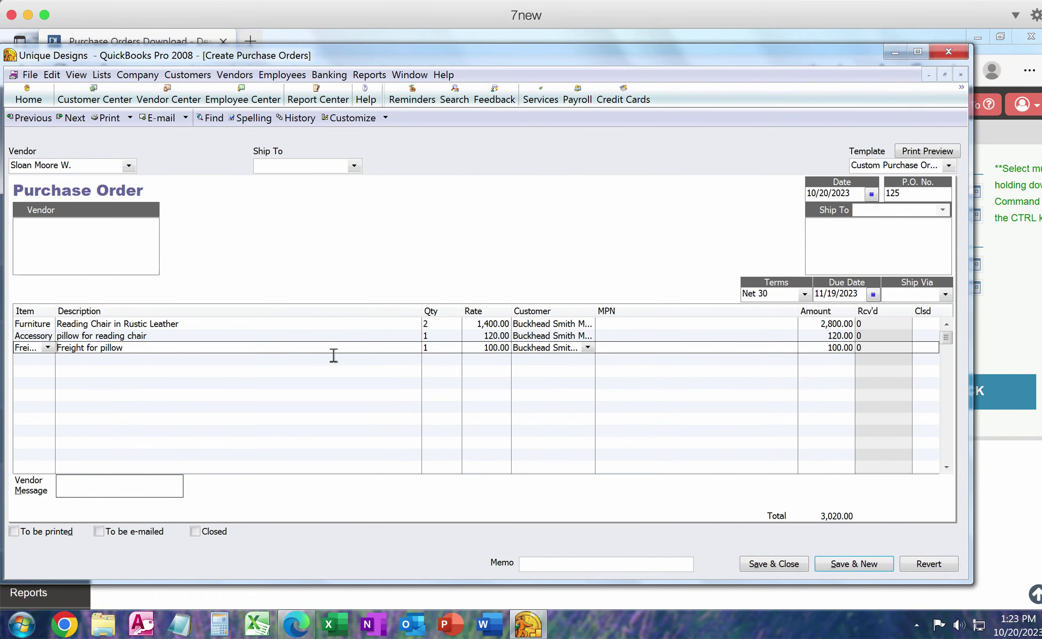